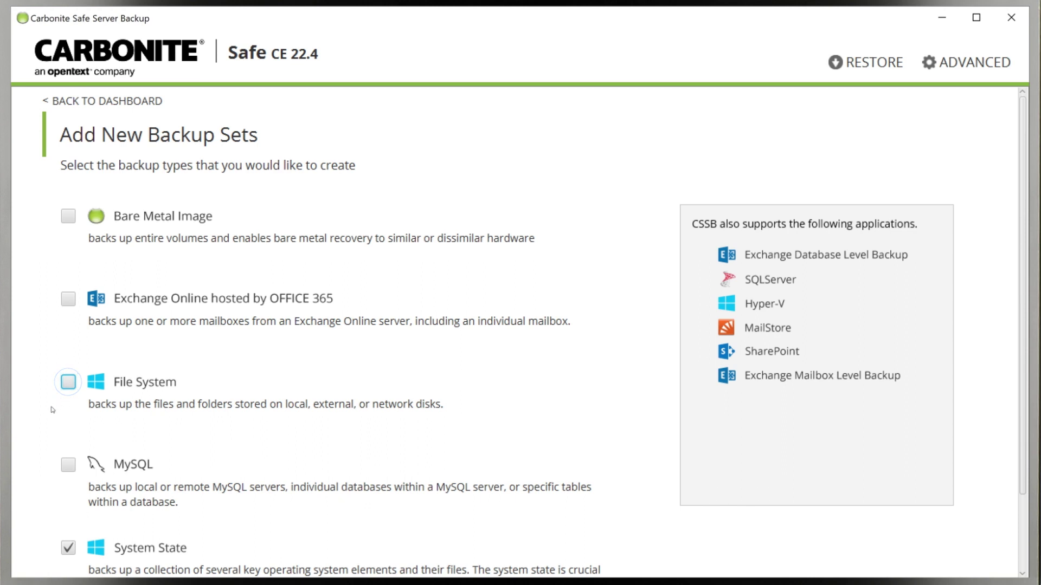
Replace System State with Bare Metal Image in the new backup set and continue.
left_click(68, 548)
left_click(68, 217)
scroll(30, 548, "down", 1)
scroll(30, 548, "down", 1)
left_click(70, 557)
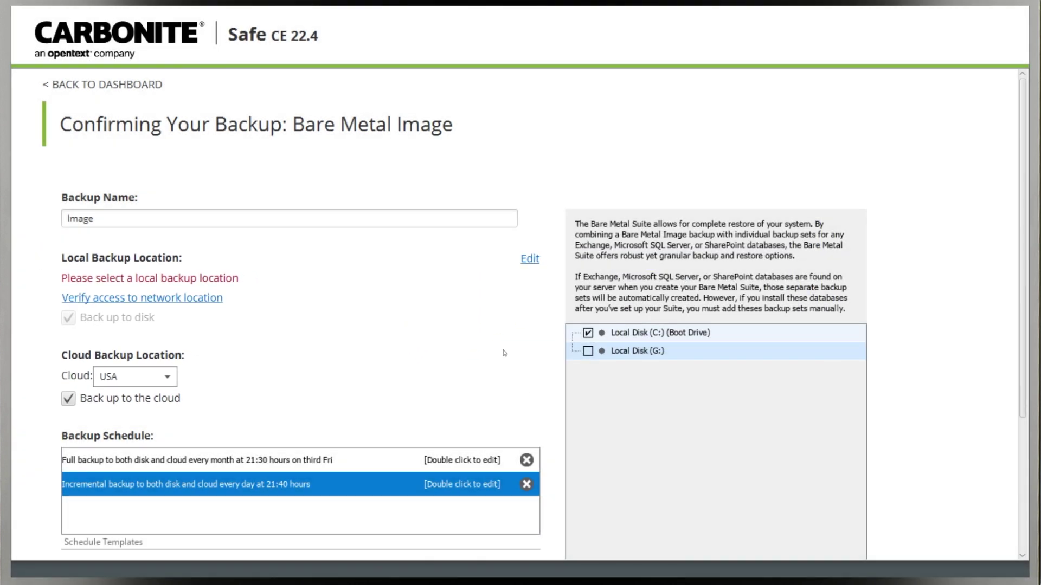
Point the local backup location to the Carbonite folder on \\little-man\C.
left_click(530, 260)
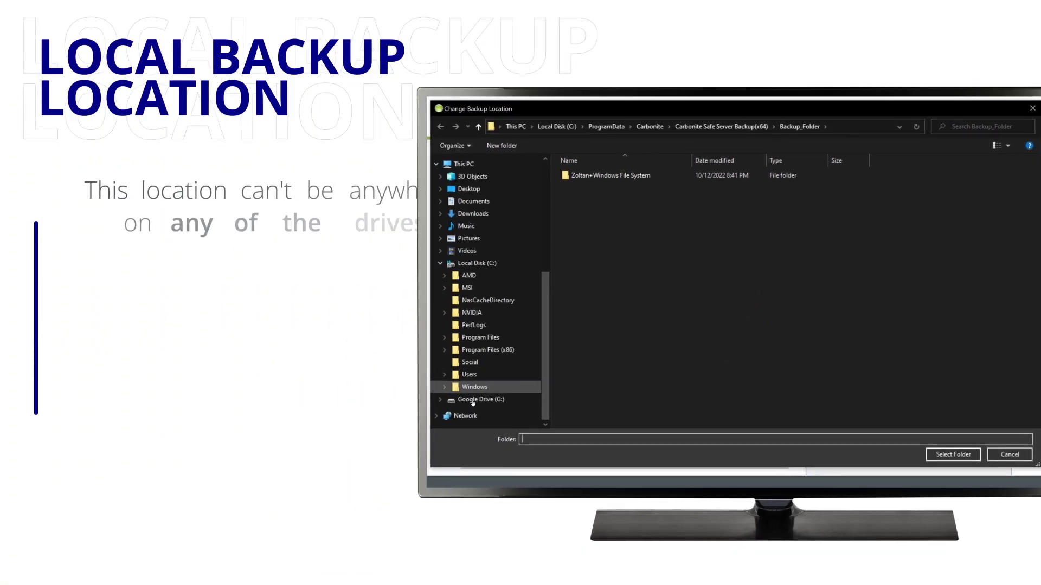
left_click(466, 416)
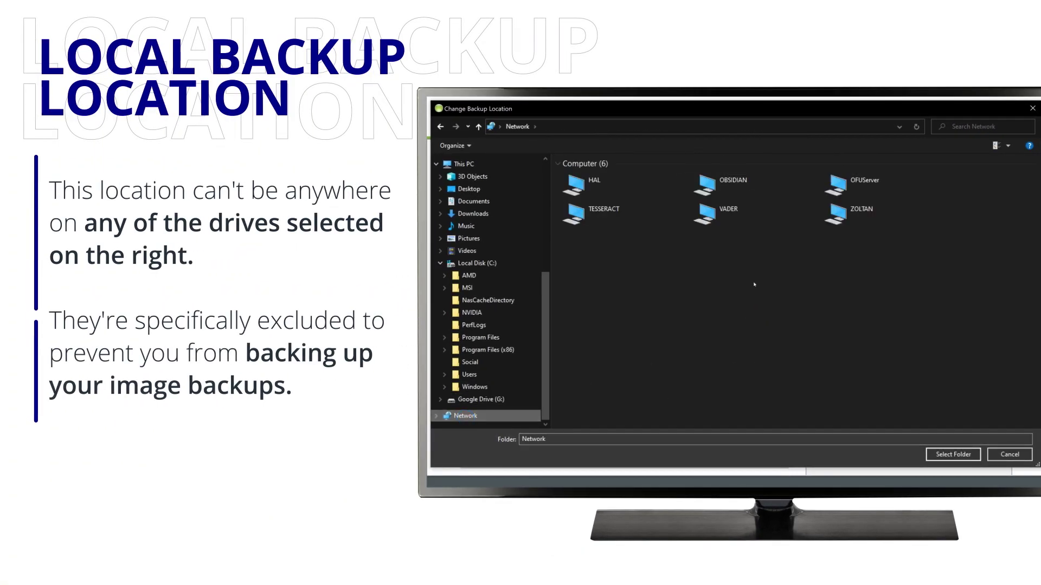
left_click(577, 126)
type("\\\\")
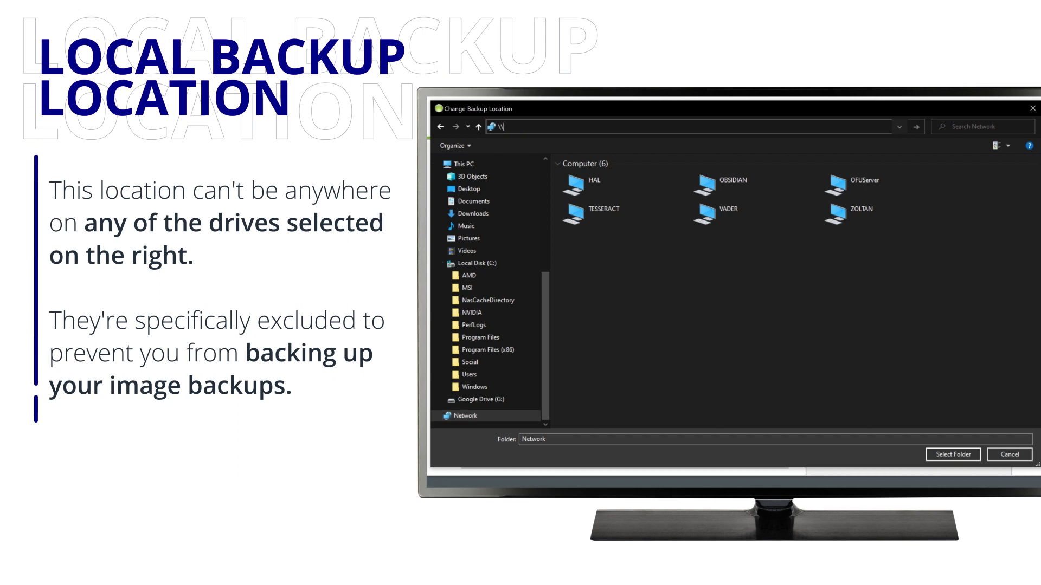
type("H")
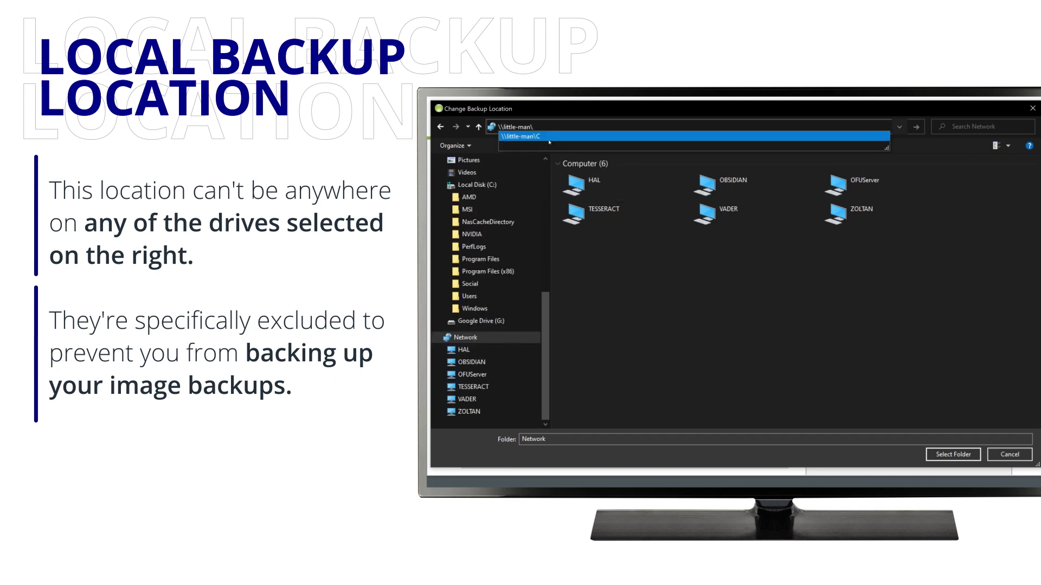
left_click(549, 138)
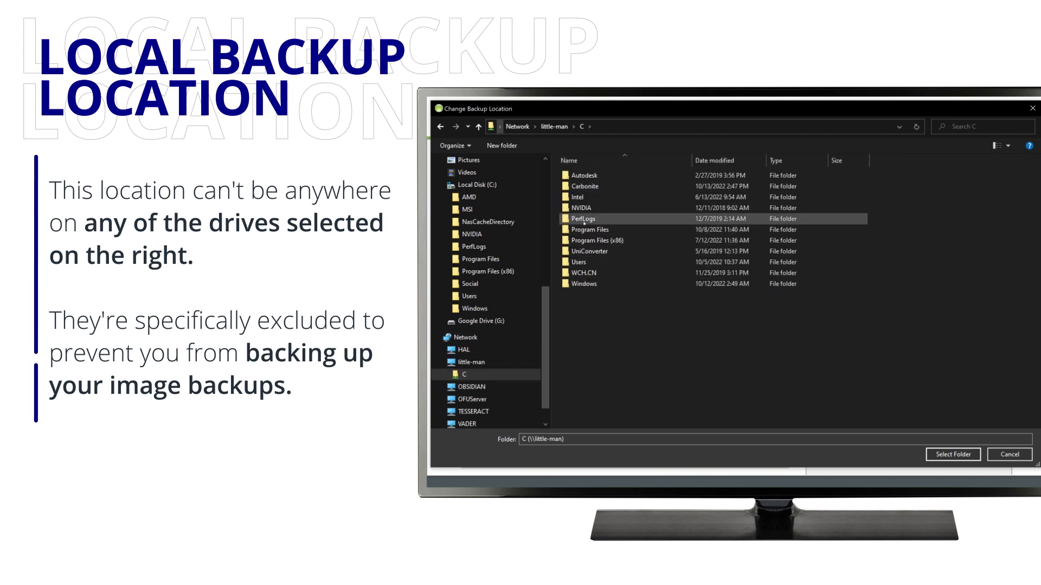
double_click(585, 187)
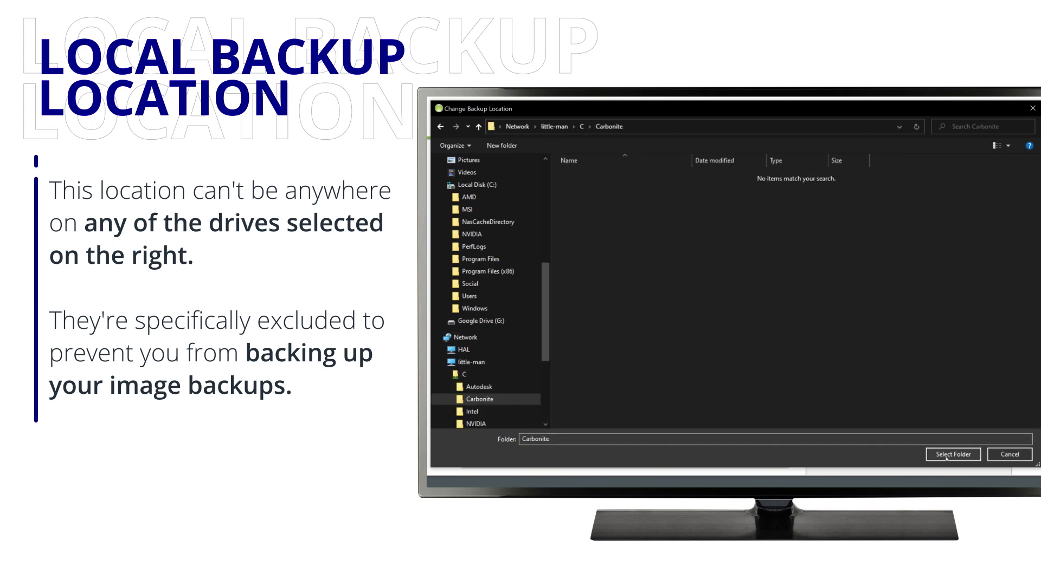
left_click(943, 454)
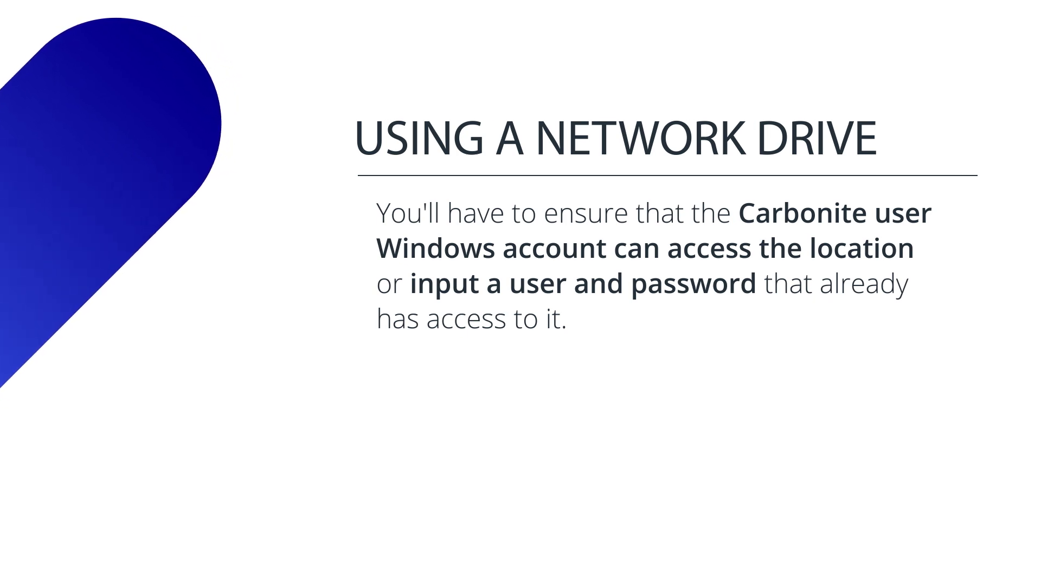
Verify write access to \\little-man\c\carbonite using a specific username and password.
left_click(190, 298)
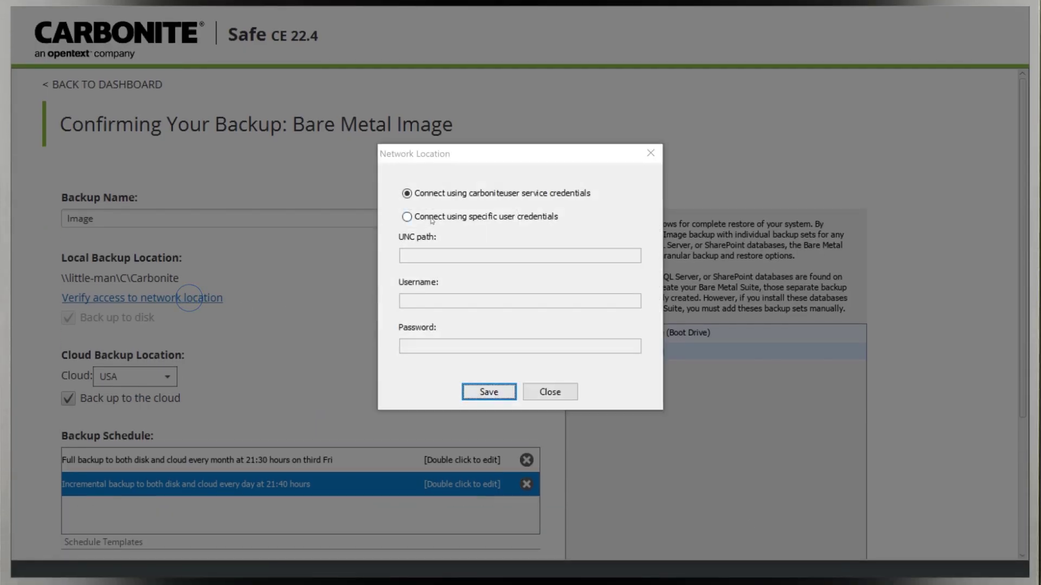
left_click(432, 218)
left_click(448, 253)
type("\\little-man\\c\\carbonite")
key("Tab")
type("admin")
key("Tab")
type("password")
left_click(488, 392)
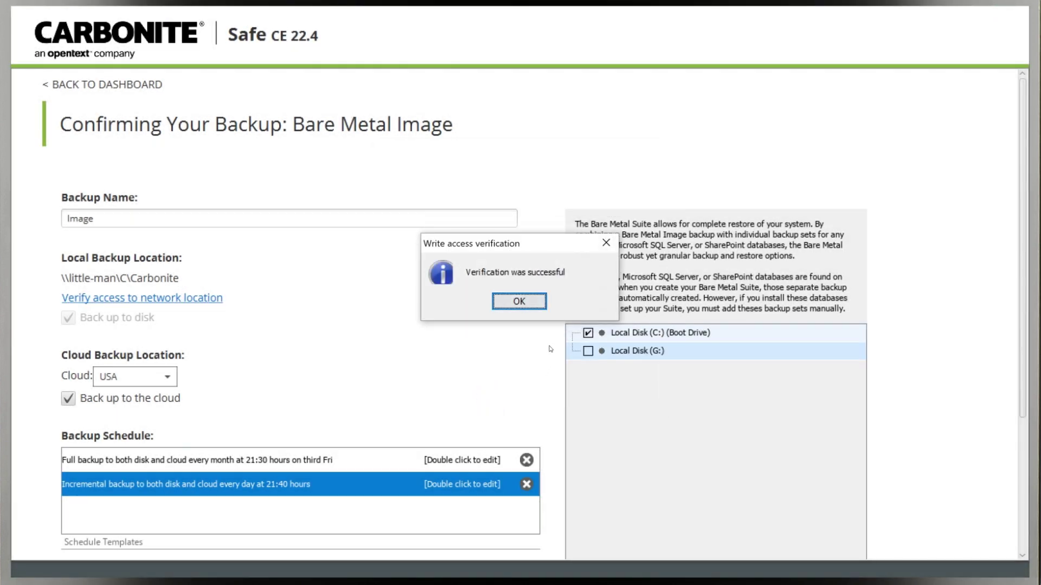
left_click(544, 307)
Keep retention at 2 backups and save the Bare Metal Image backup set.
scroll(556, 399, "down", 3)
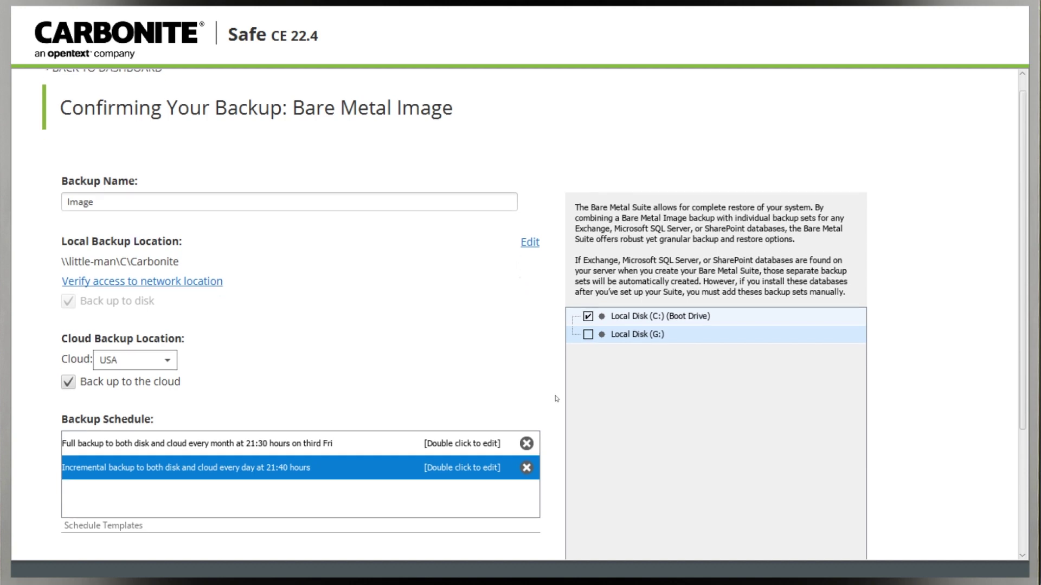
scroll(556, 399, "down", 3)
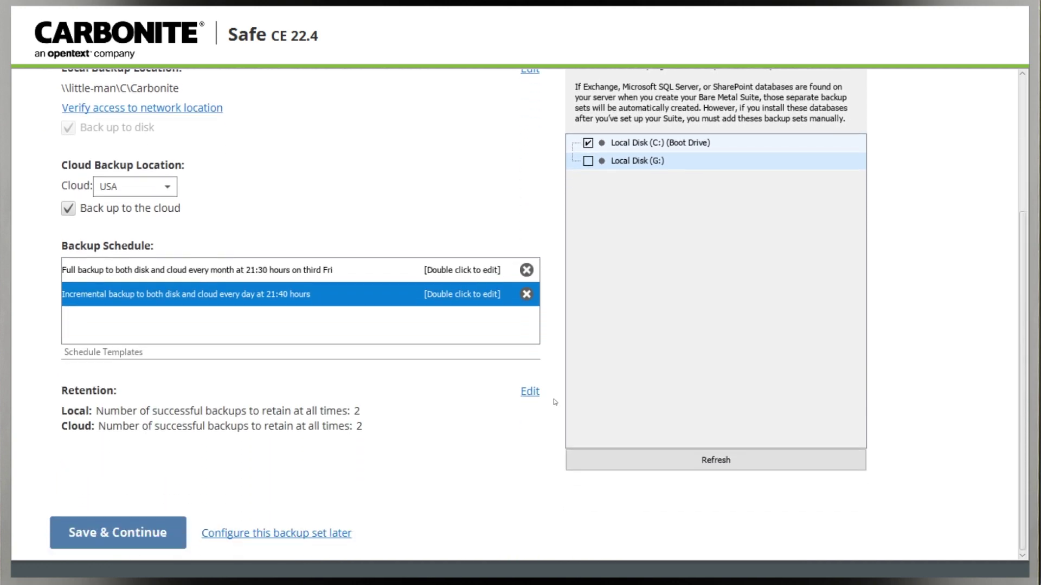
left_click(534, 395)
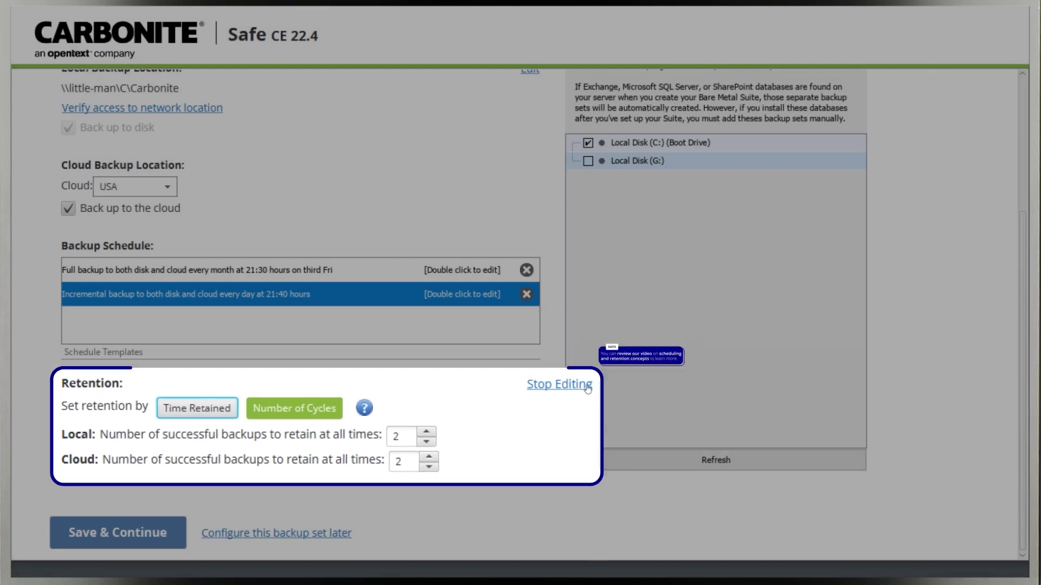
left_click(533, 395)
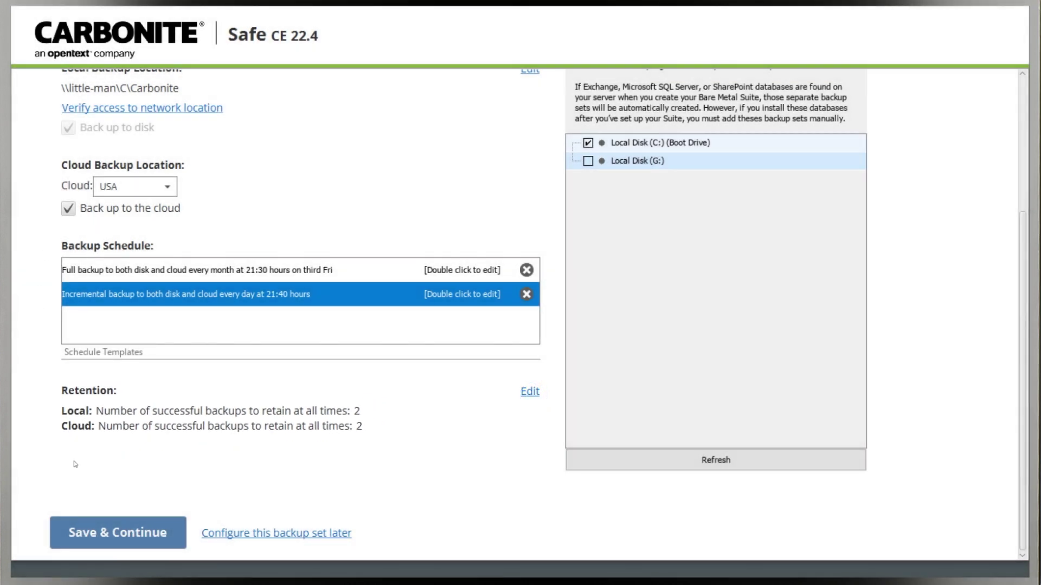
left_click(103, 531)
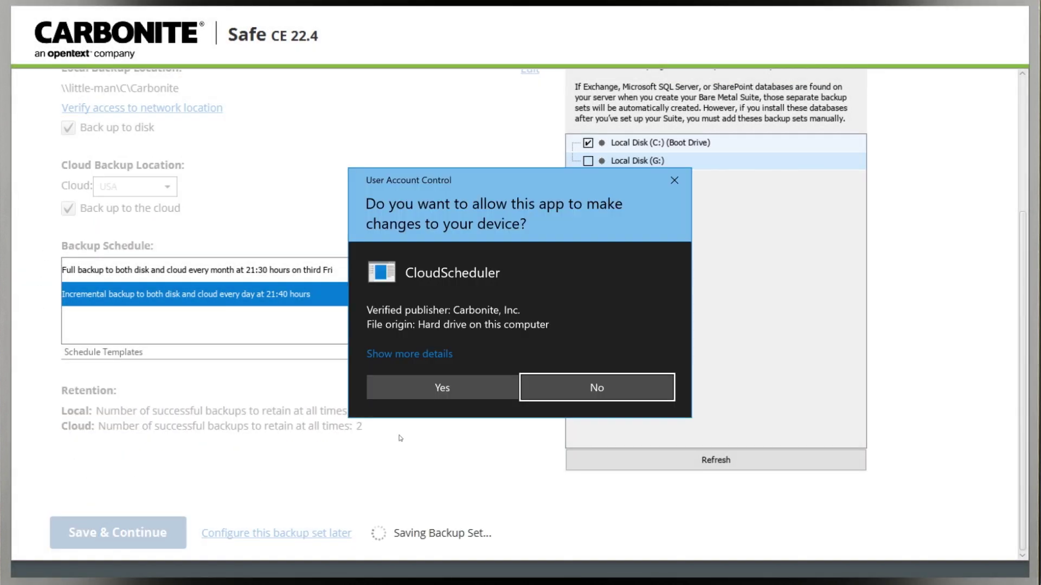
Schedule the first full Image backup for October 13 at 21:00, approving CloudScheduler's permission prompts.
left_click(463, 390)
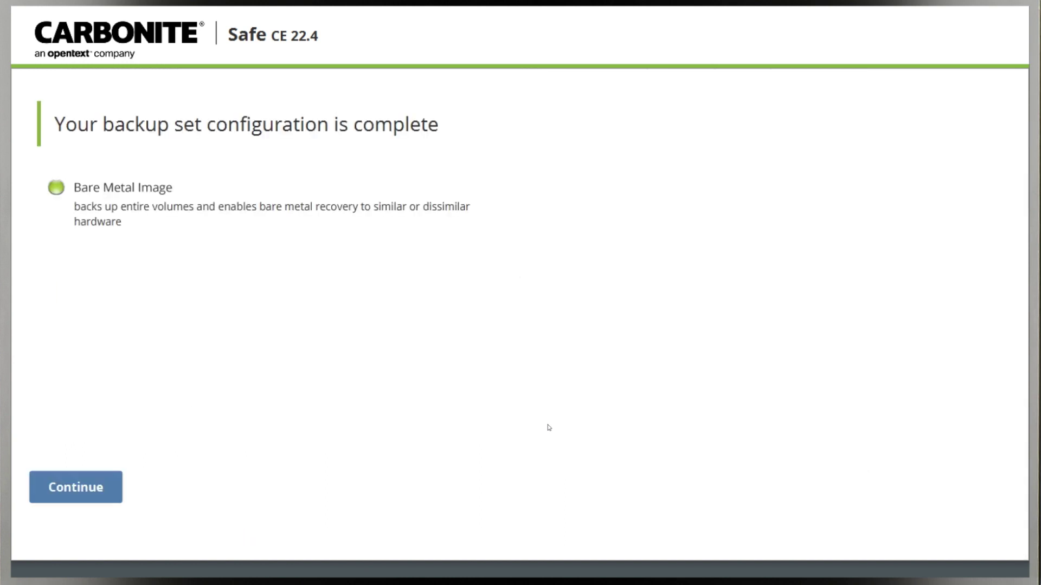
left_click(101, 489)
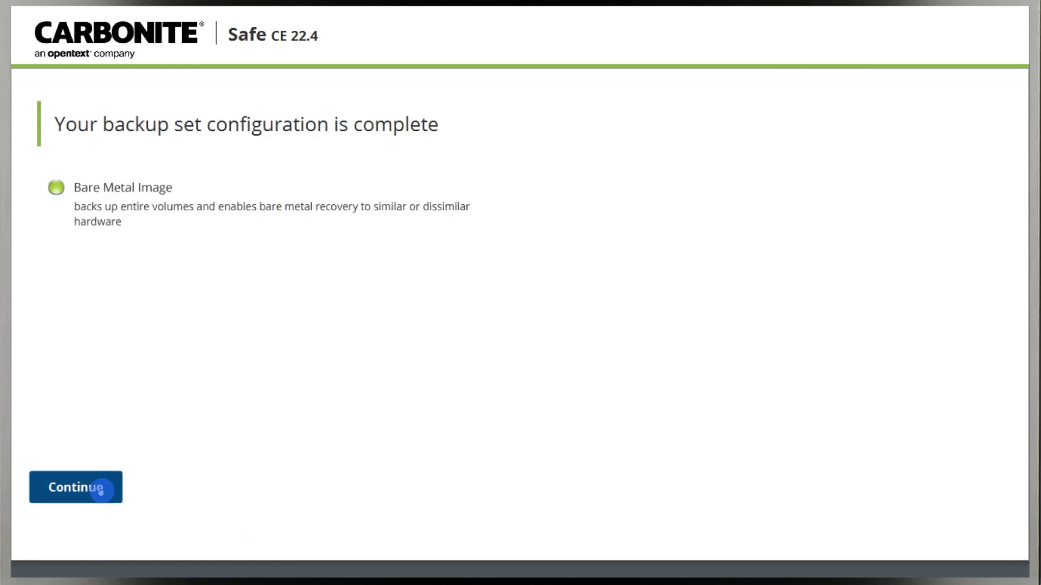
left_click(442, 397)
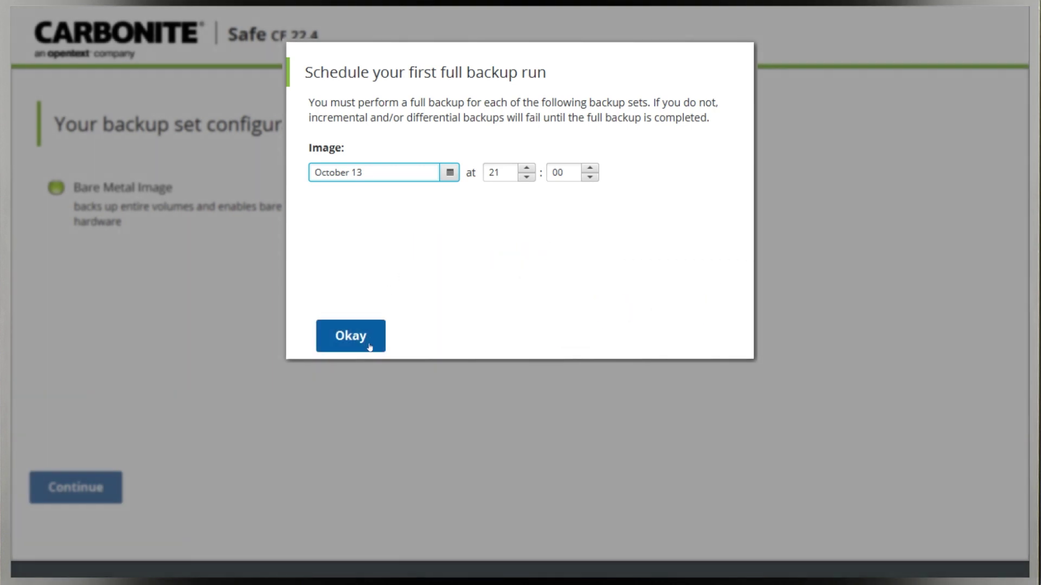
left_click(368, 346)
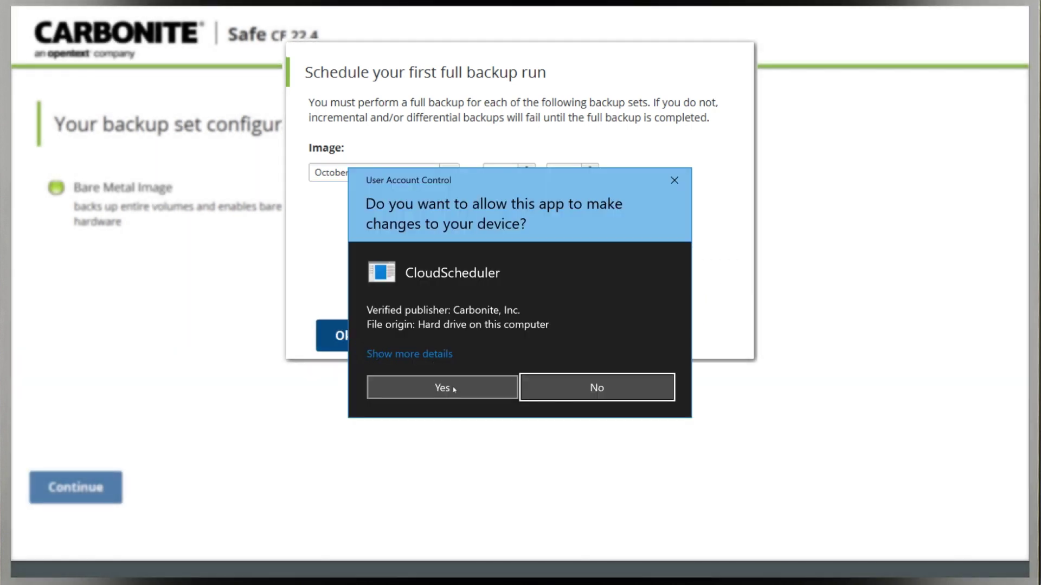
left_click(454, 388)
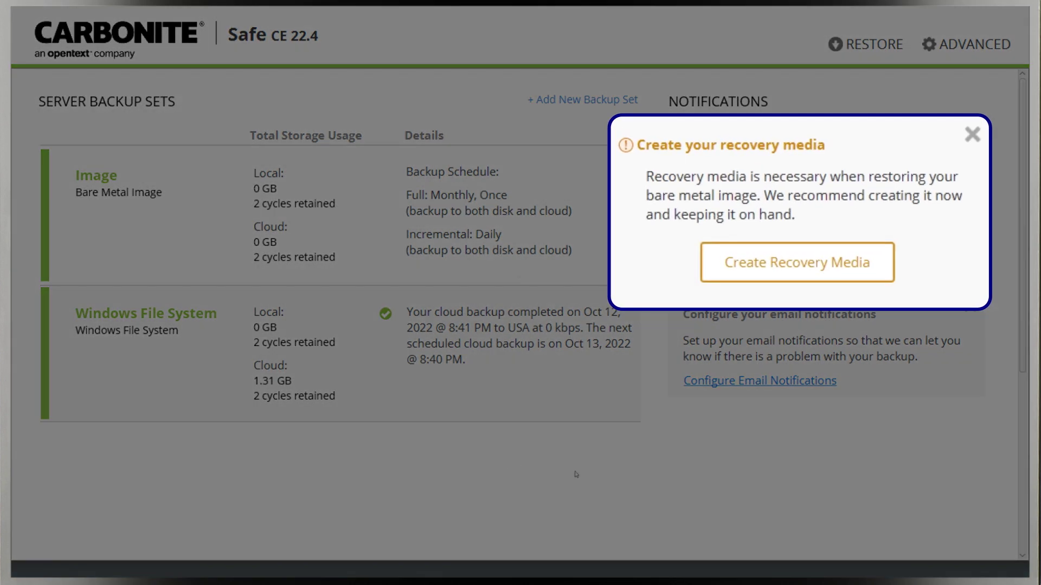
Start Create Recovery Media from the notification callout.
left_click(882, 271)
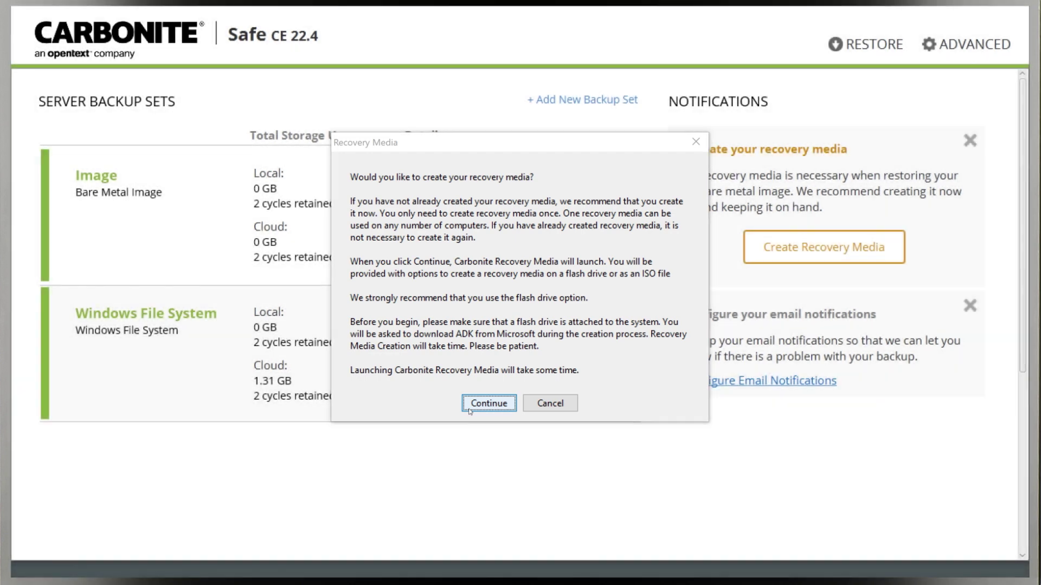
Target the USB DISK 3.0 flash drive for ADK-built recovery media, confirming the erase.
left_click(469, 407)
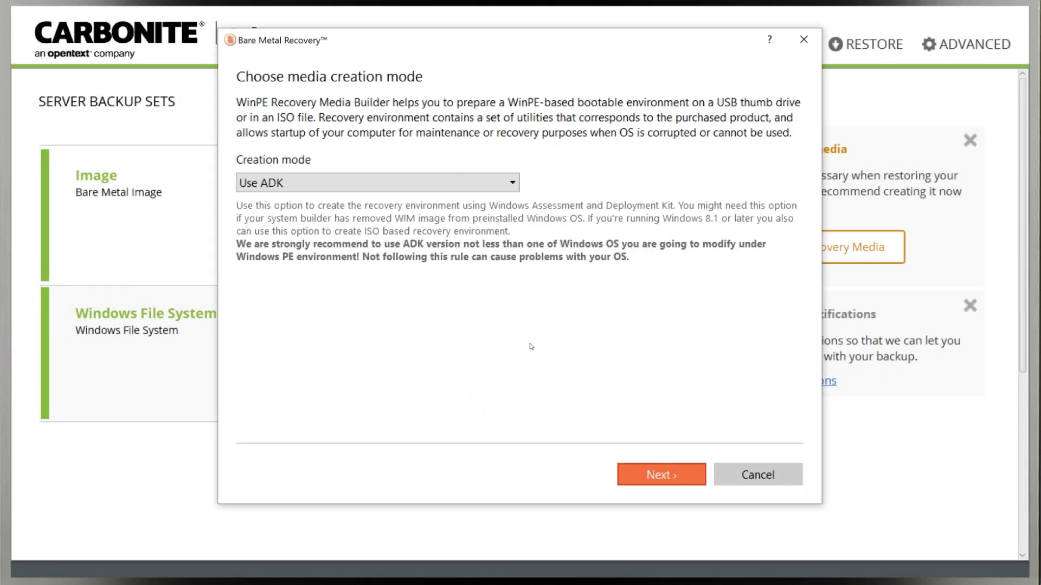
left_click(671, 475)
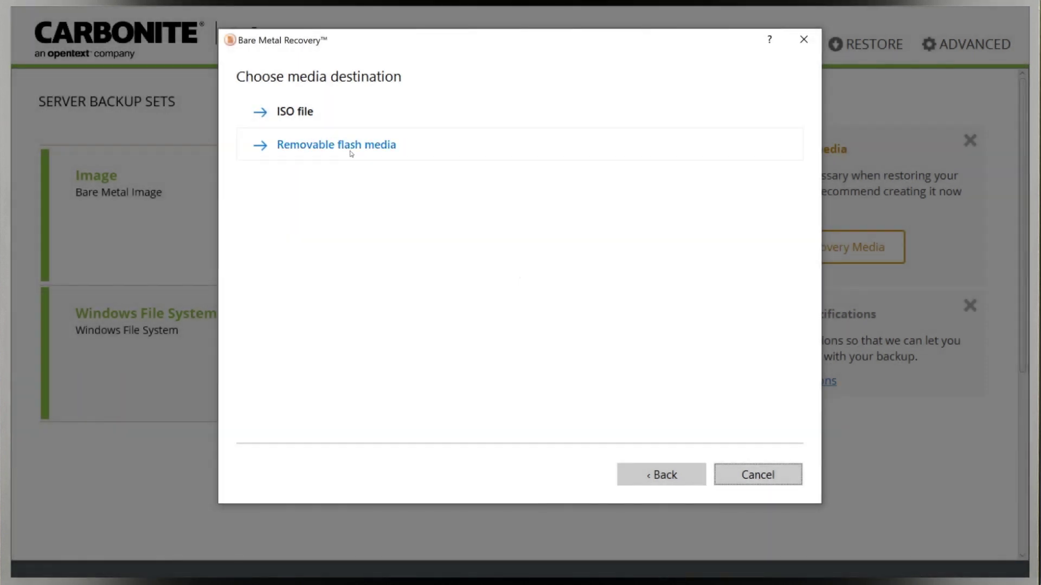
left_click(352, 153)
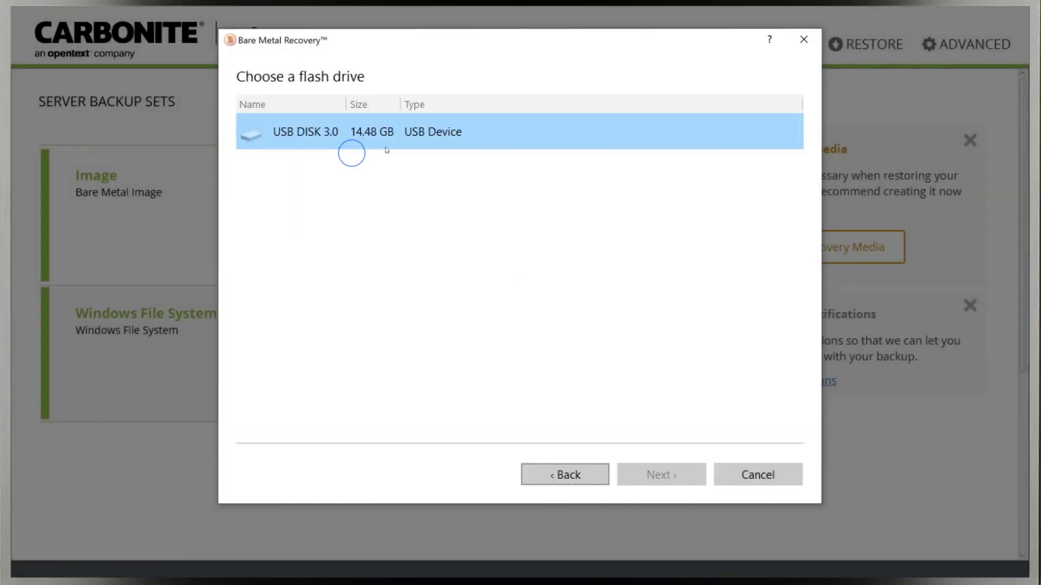
left_click(387, 147)
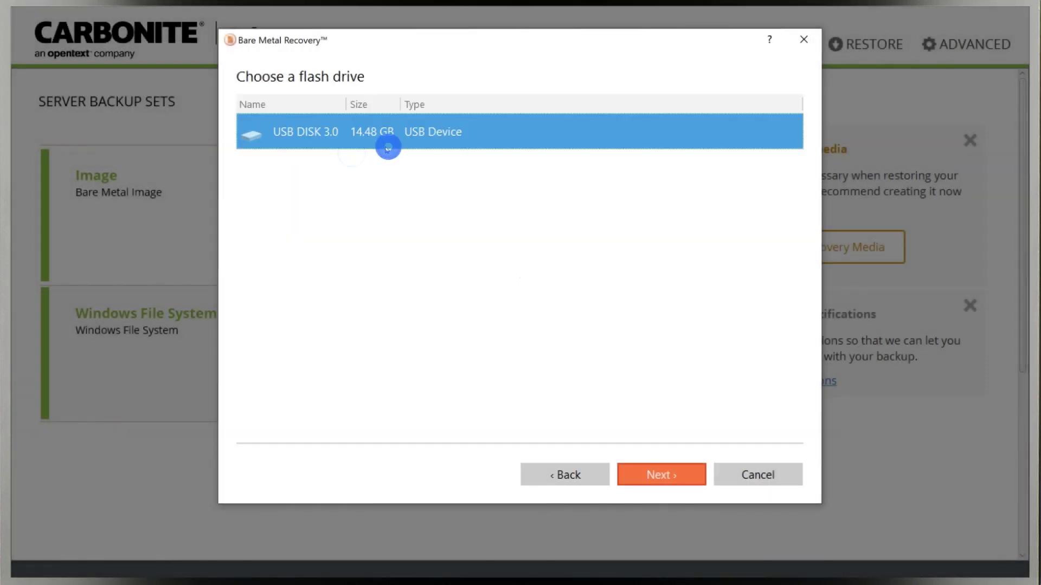
left_click(699, 480)
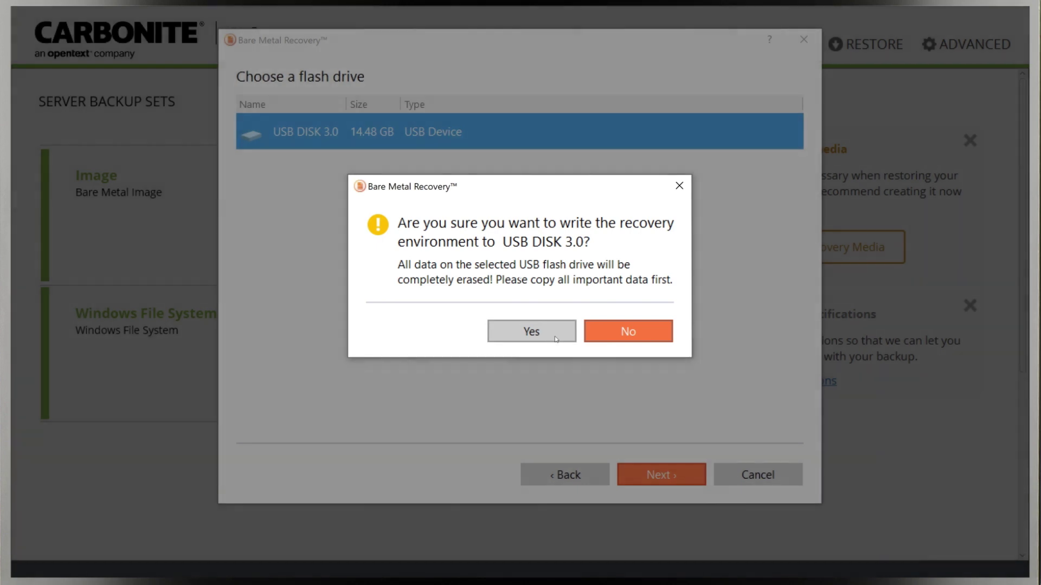
left_click(556, 336)
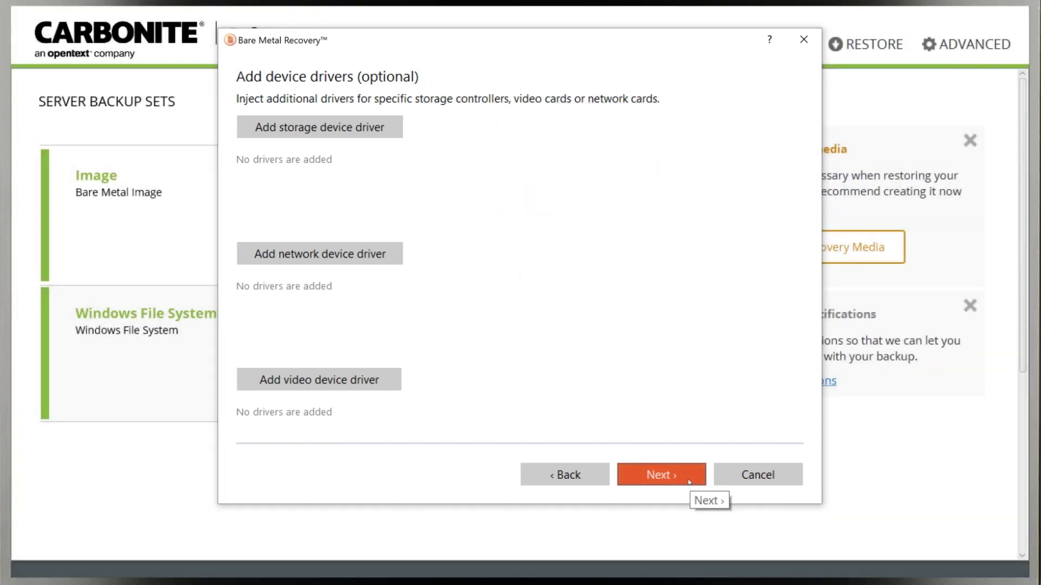
Skip adding device drivers and continue the recovery media wizard.
left_click(689, 482)
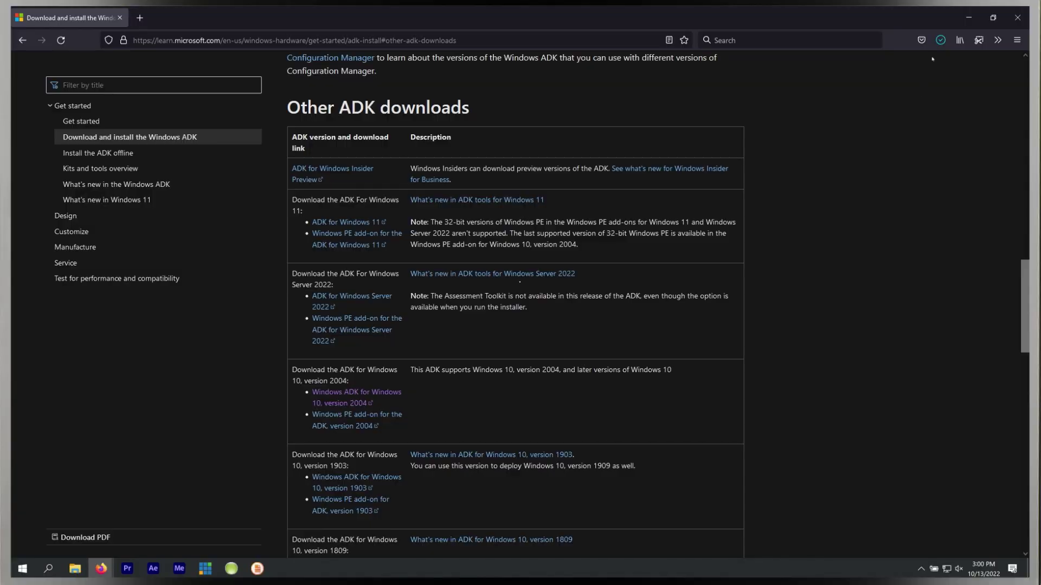
Install Windows ADK to the default location, declining usage data, then start building the recovery media.
left_click(936, 46)
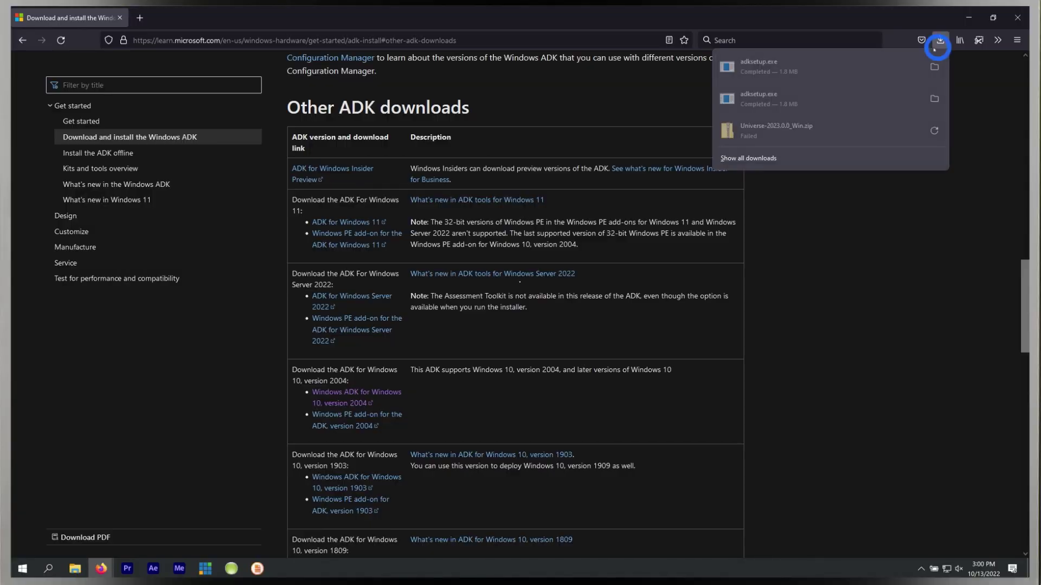
left_click(792, 69)
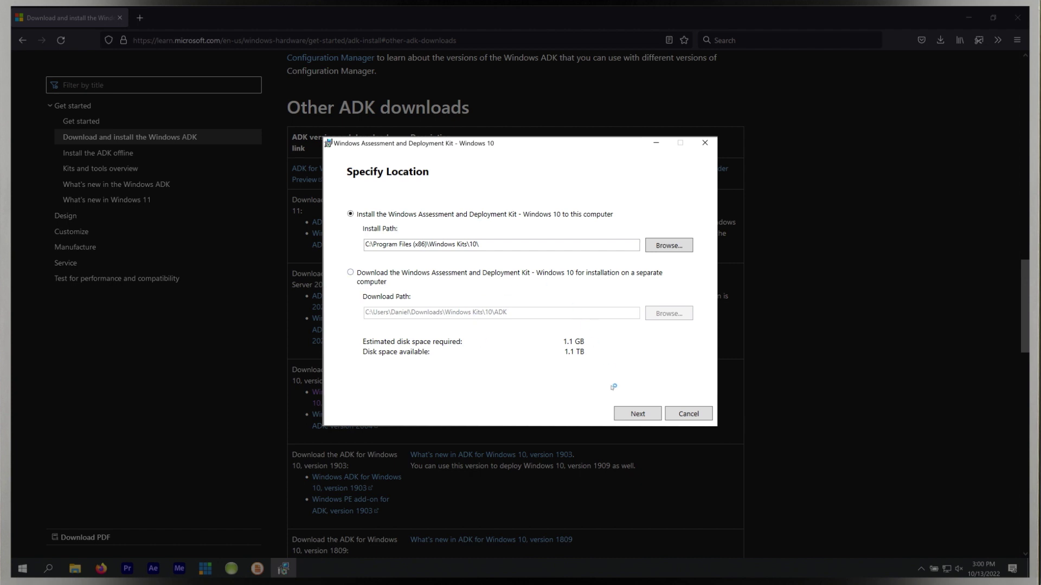
left_click(630, 413)
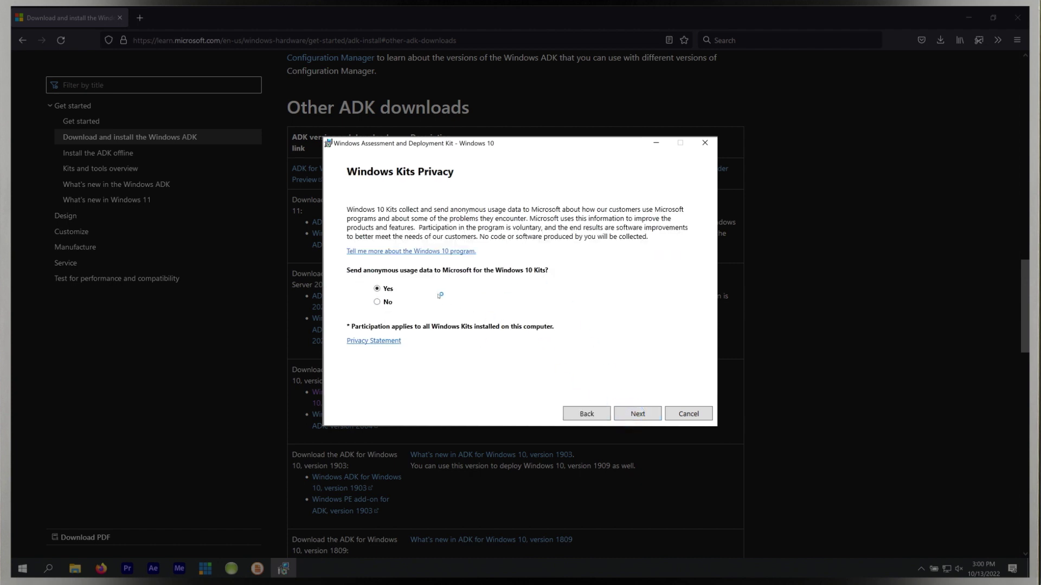
left_click(383, 302)
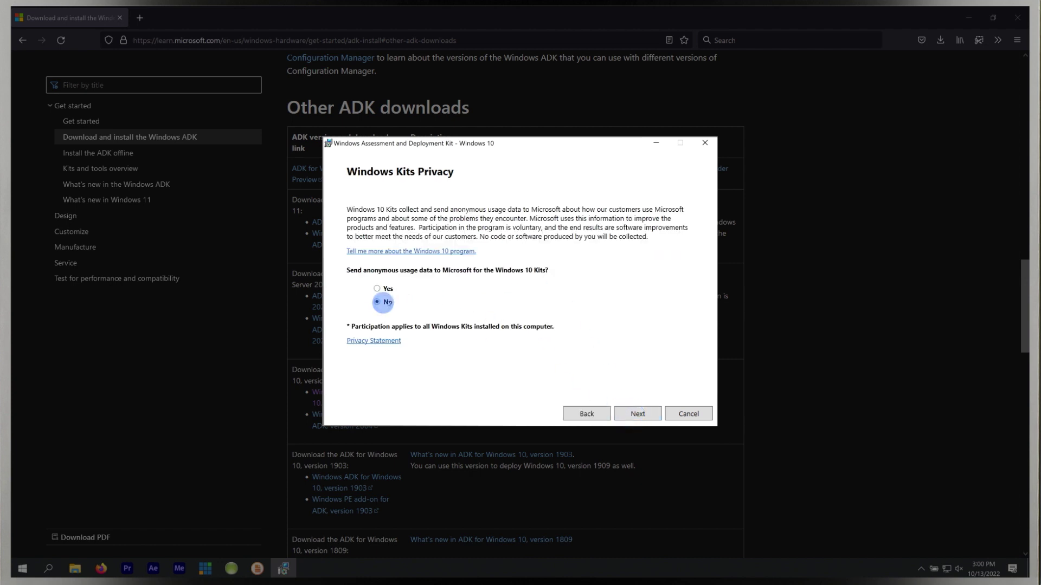
left_click(638, 412)
left_click(642, 413)
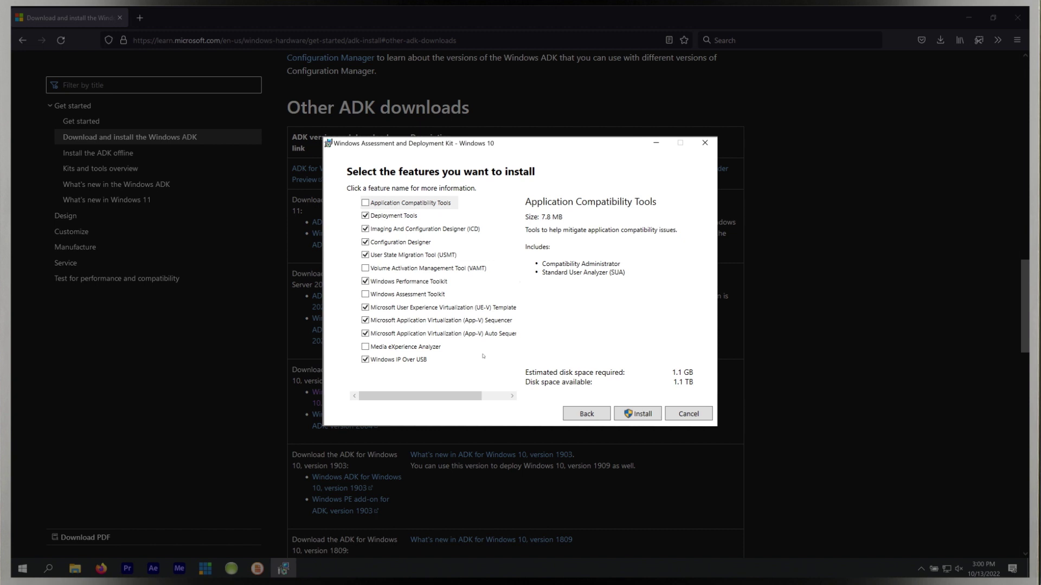
left_click(645, 414)
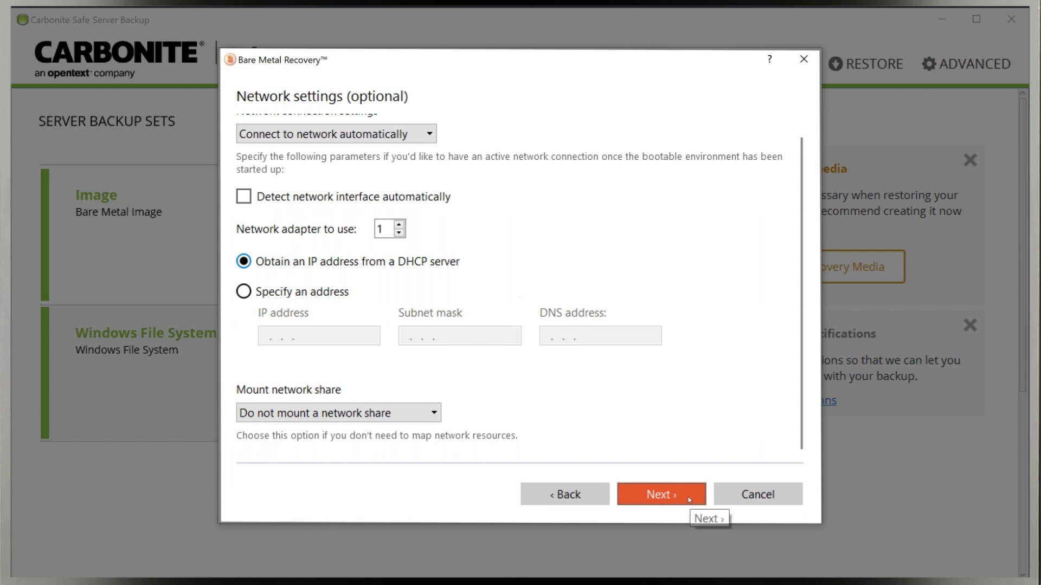
left_click(689, 499)
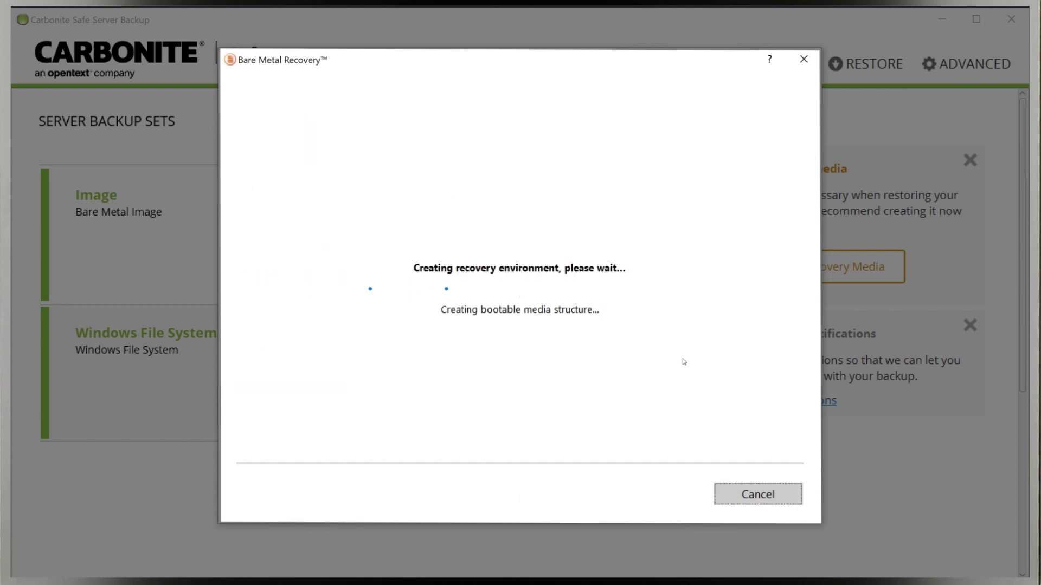